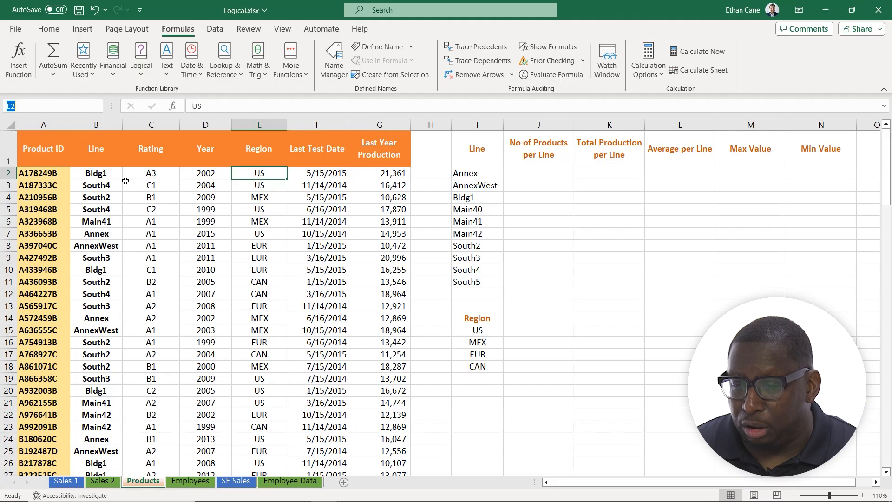
{"action": "scroll", "coordinate": [61, 199], "scroll_direction": "down", "scroll_amount": 5}
{"action": "scroll", "coordinate": [61, 198], "scroll_direction": "up", "scroll_amount": 5}
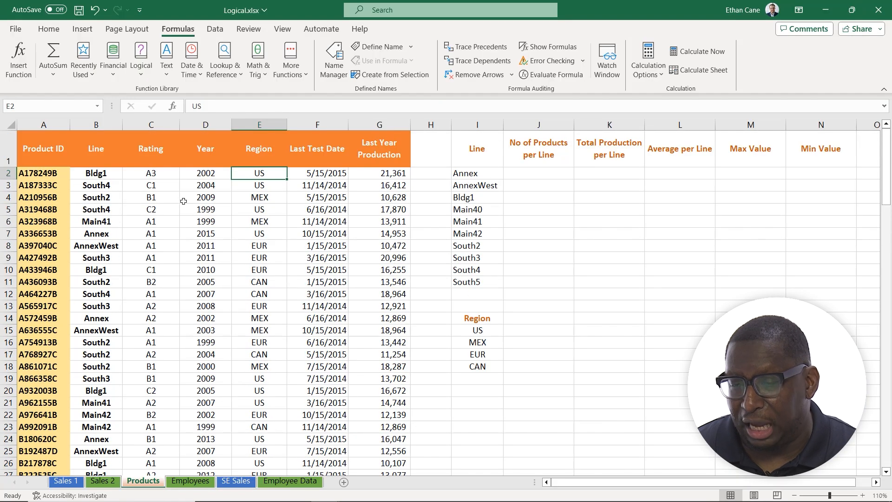
{"action": "scroll", "coordinate": [185, 194], "scroll_direction": "down", "scroll_amount": 15}
{"action": "scroll", "coordinate": [158, 233], "scroll_direction": "up", "scroll_amount": 15}
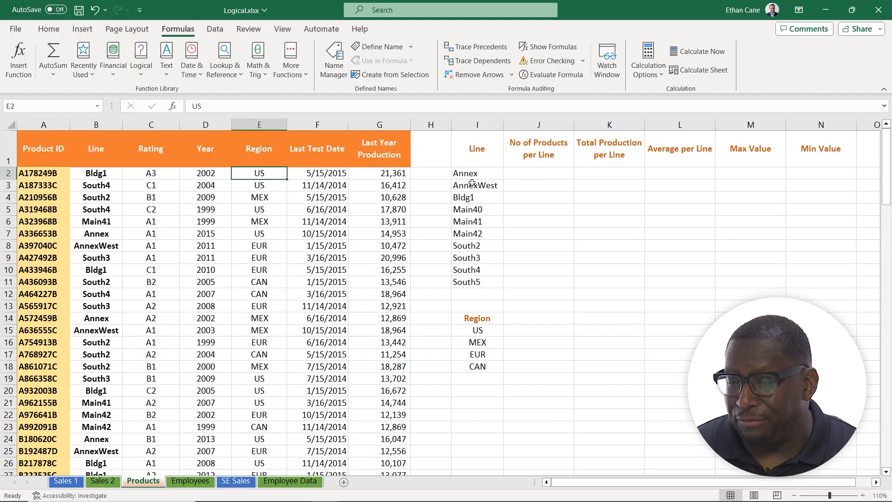
{"action": "left_click", "coordinate": [622, 171]}
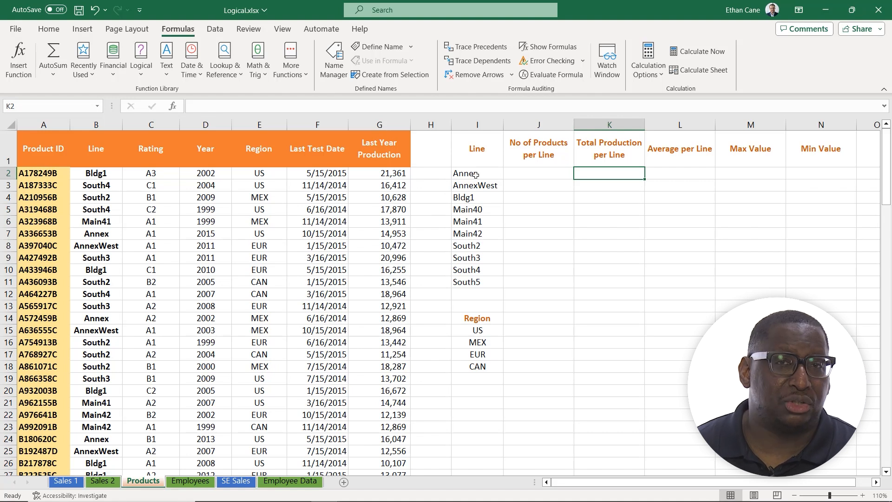
- Create named ranges for the product table's columns, taking the names from the top row only
{"action": "left_click", "coordinate": [146, 235]}
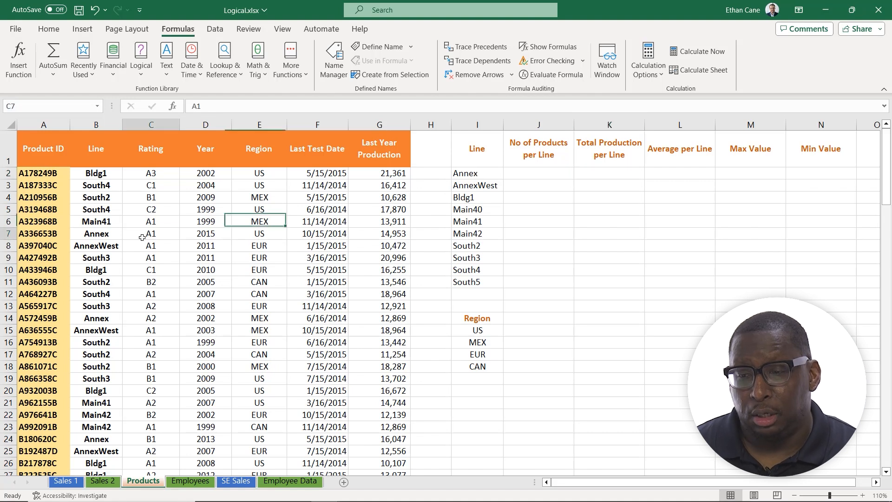
{"action": "key", "text": "ctrl+a"}
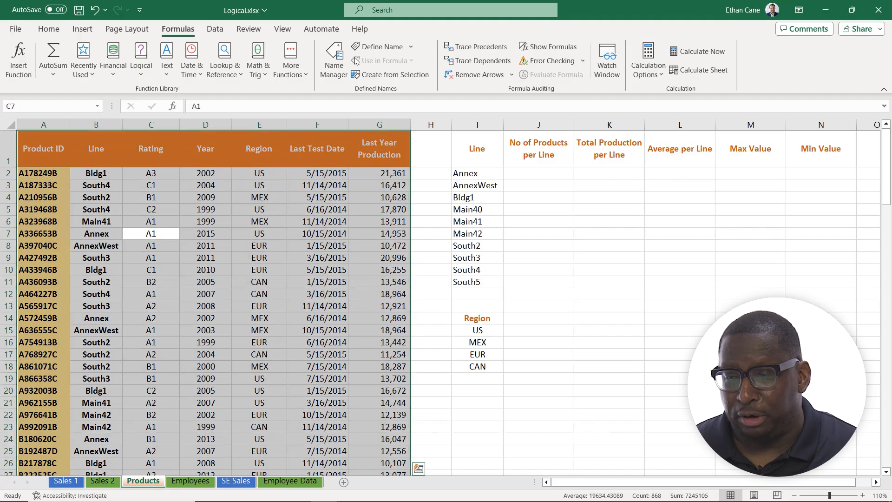
{"action": "left_click", "coordinate": [373, 74]}
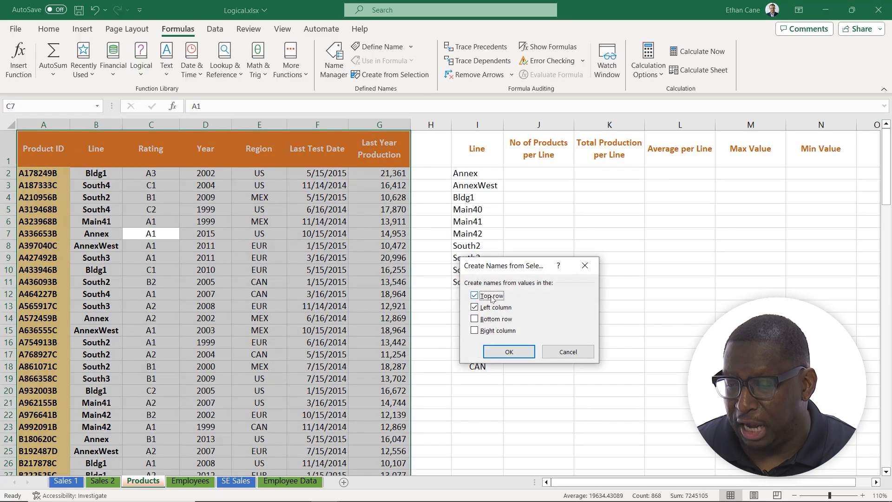
{"action": "left_click", "coordinate": [475, 307]}
{"action": "left_click", "coordinate": [509, 352]}
{"action": "left_click", "coordinate": [195, 226]}
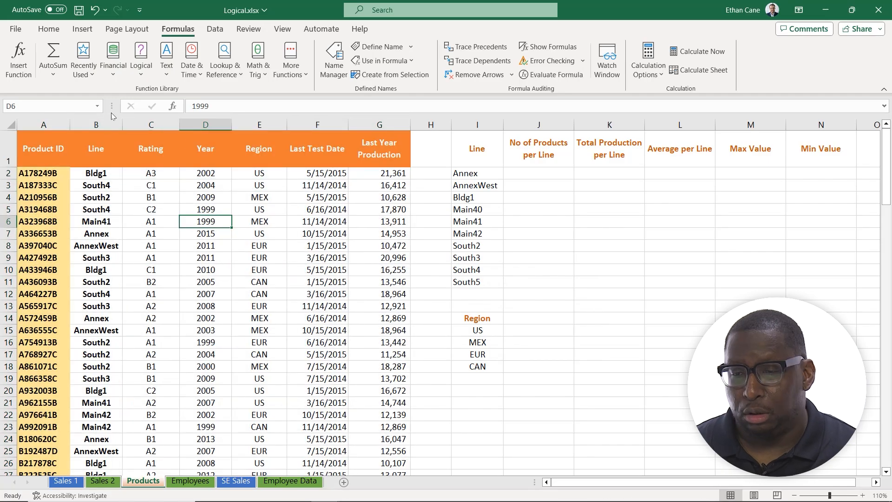
{"action": "left_click", "coordinate": [97, 106]}
{"action": "left_click", "coordinate": [175, 234]}
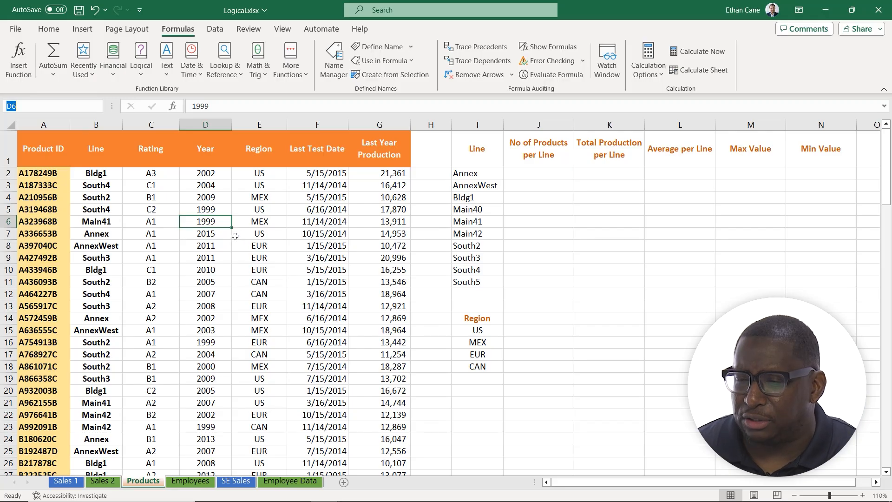
- Insert a SUMIF function in cell K2 under Total Production per Line, using the named range Line as its range
{"action": "left_click", "coordinate": [607, 173]}
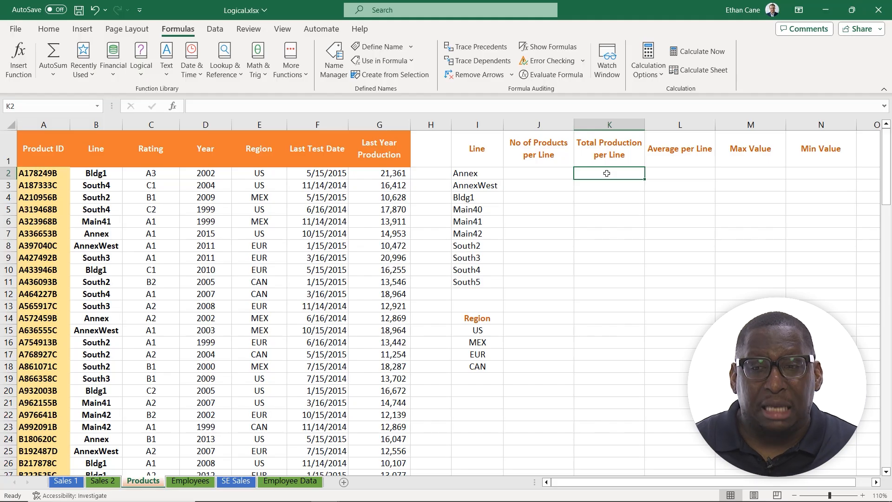
{"action": "left_click", "coordinate": [258, 70]}
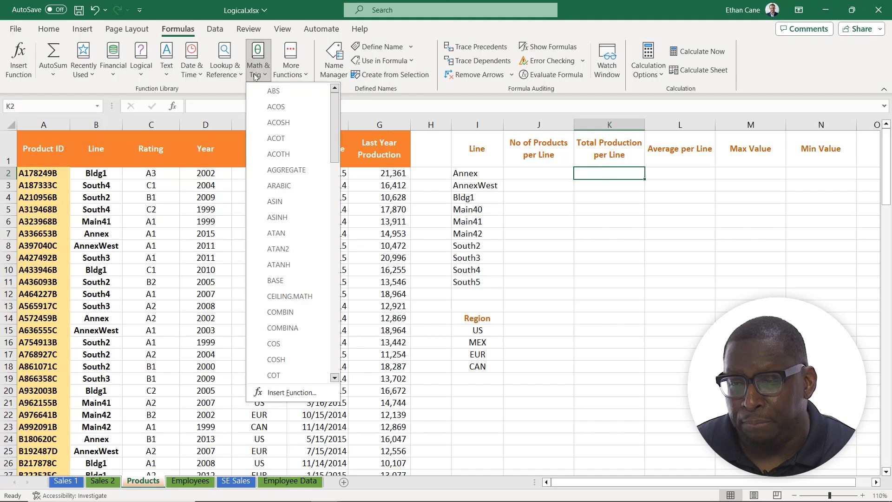
{"action": "scroll", "coordinate": [278, 193], "scroll_direction": "down", "scroll_amount": 20}
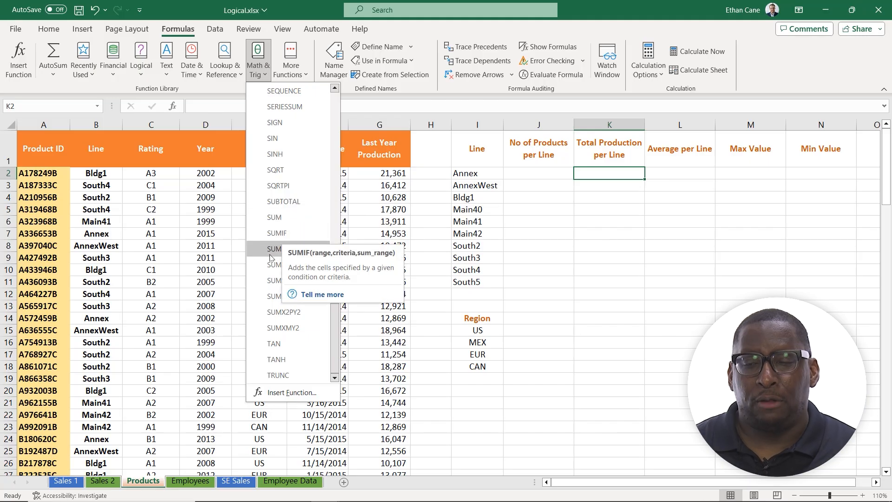
{"action": "left_click", "coordinate": [277, 233]}
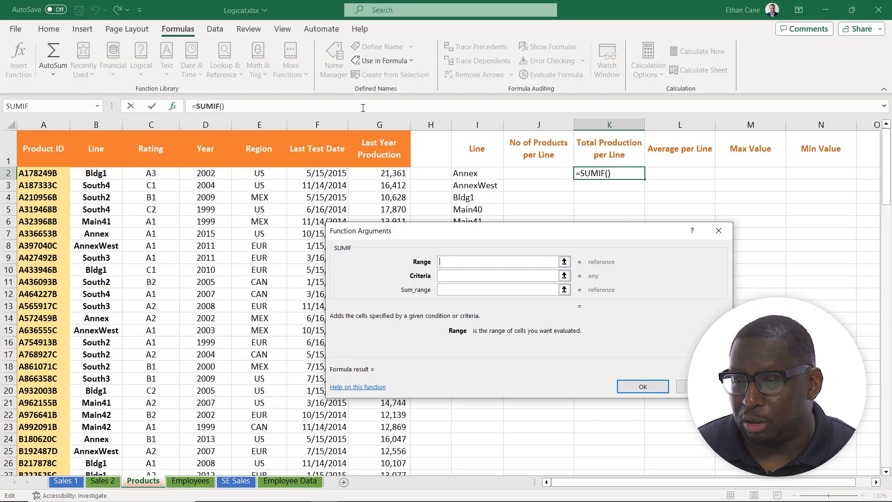
{"action": "left_click", "coordinate": [387, 62]}
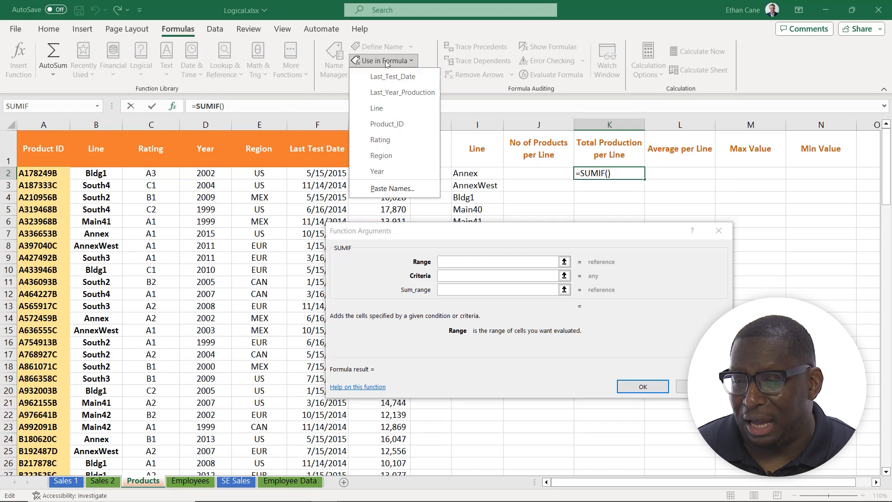
{"action": "left_click", "coordinate": [382, 108]}
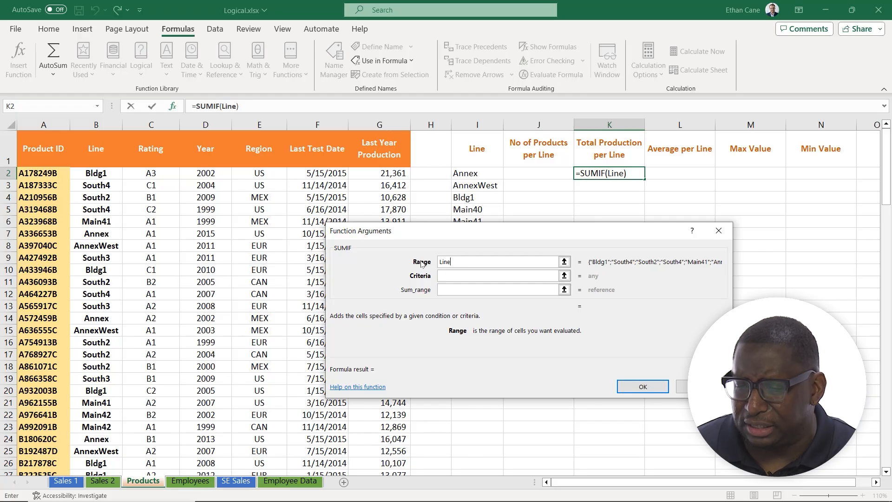
- Complete the SUMIF with criteria I2 and sum range Last_Year_Production, and fill the formula down to K11
{"action": "left_click", "coordinate": [448, 278]}
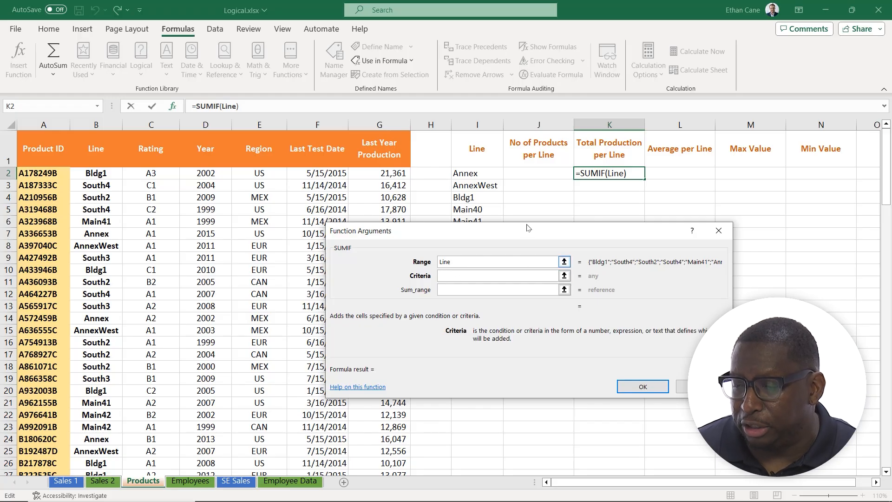
{"action": "left_click", "coordinate": [464, 173]}
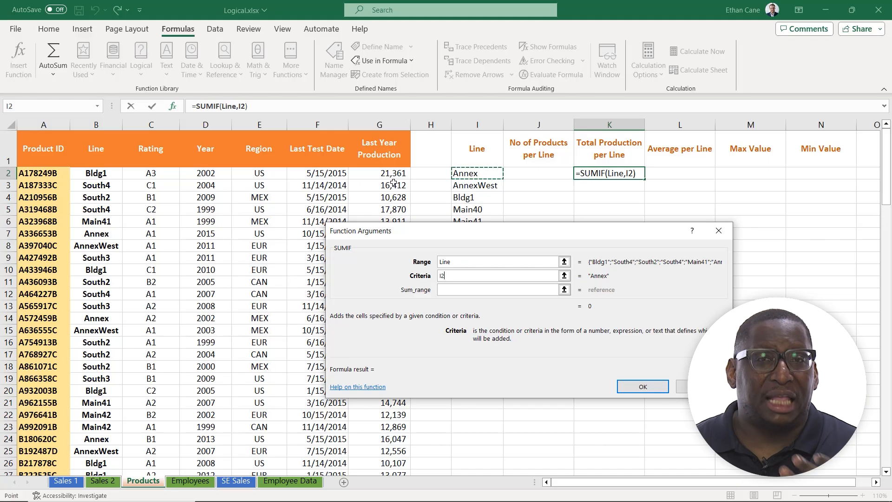
{"action": "left_click", "coordinate": [445, 289]}
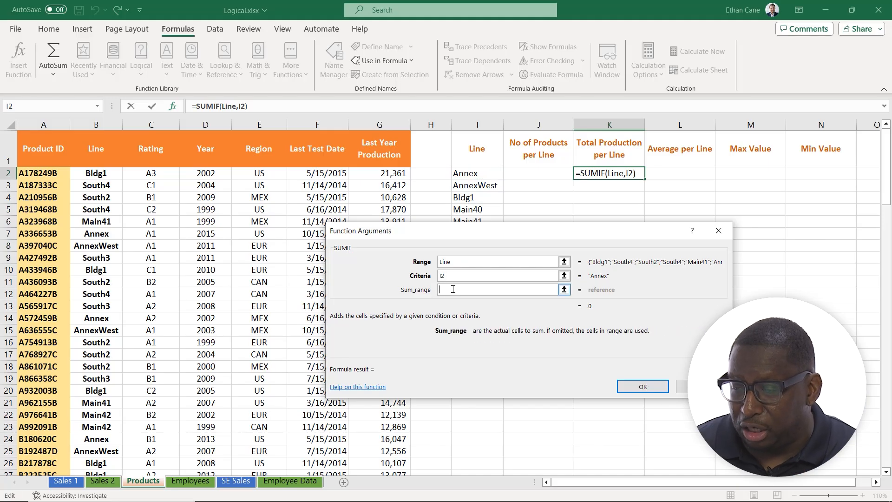
{"action": "left_click", "coordinate": [409, 60]}
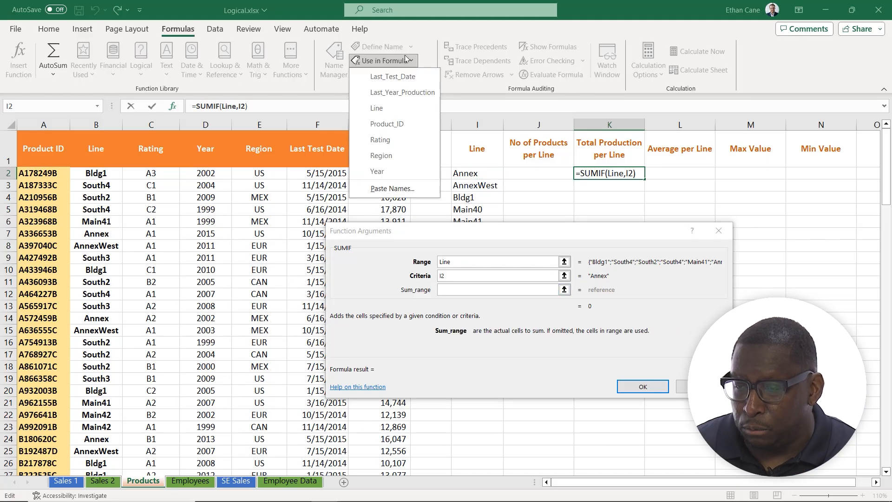
{"action": "left_click", "coordinate": [386, 93]}
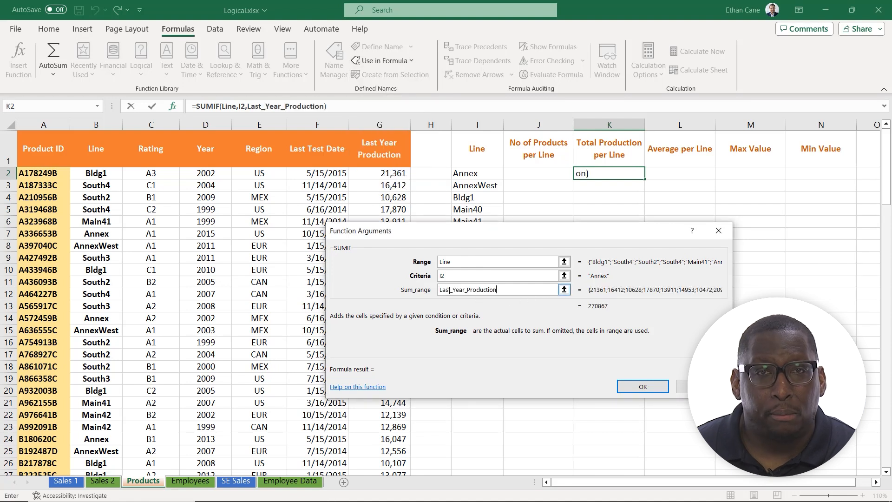
{"action": "left_click", "coordinate": [643, 387]}
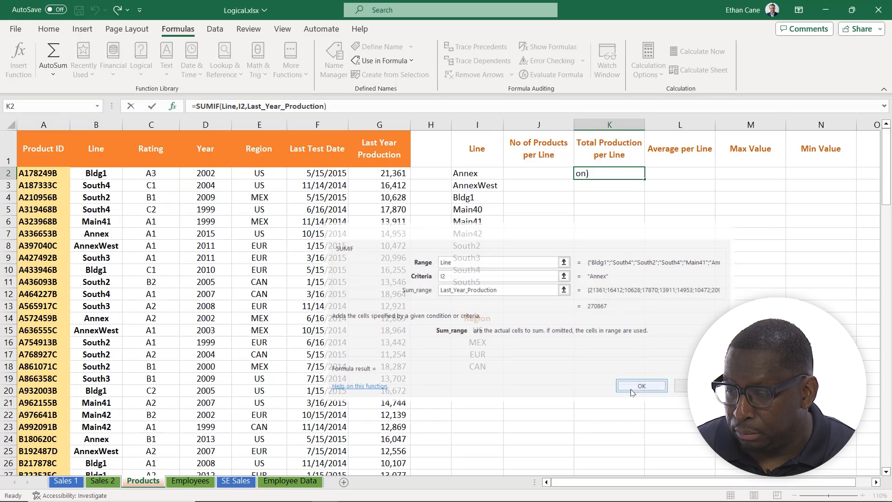
{"action": "double_click", "coordinate": [644, 180]}
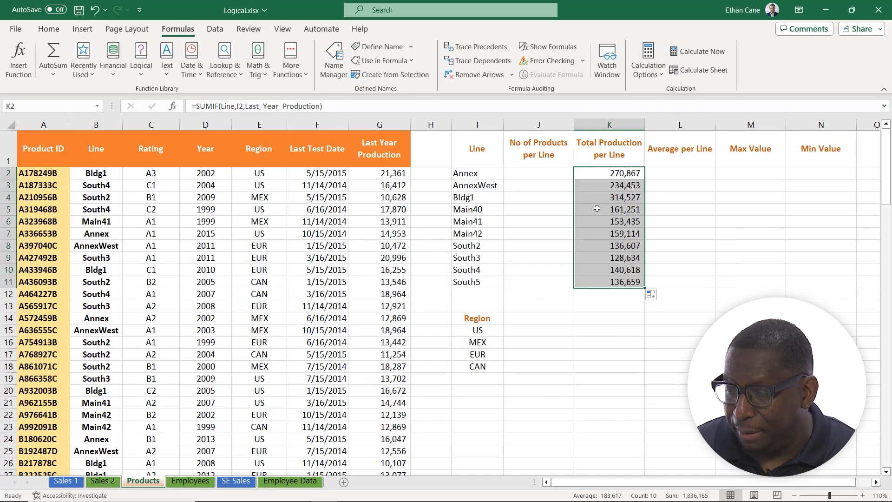
{"action": "left_click", "coordinate": [592, 313]}
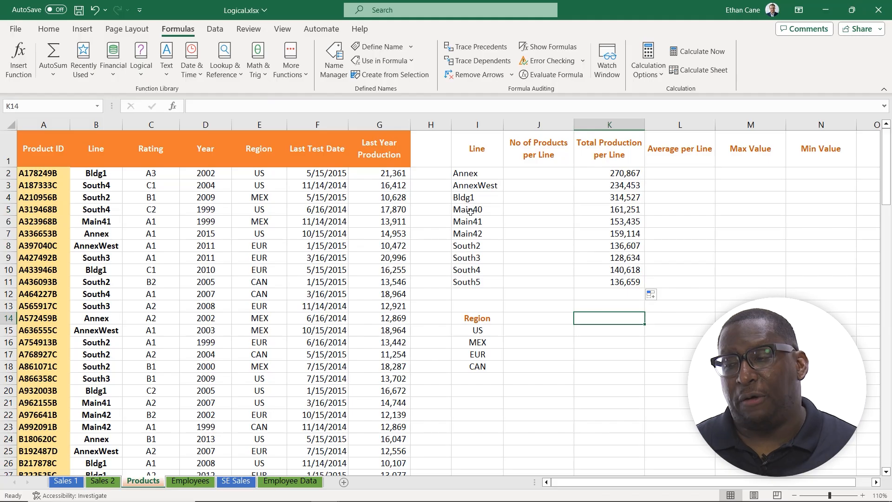
- Test the SUMIF formula by entering Annex and Ed in cell I3, and undo both entries
{"action": "left_click", "coordinate": [471, 186]}
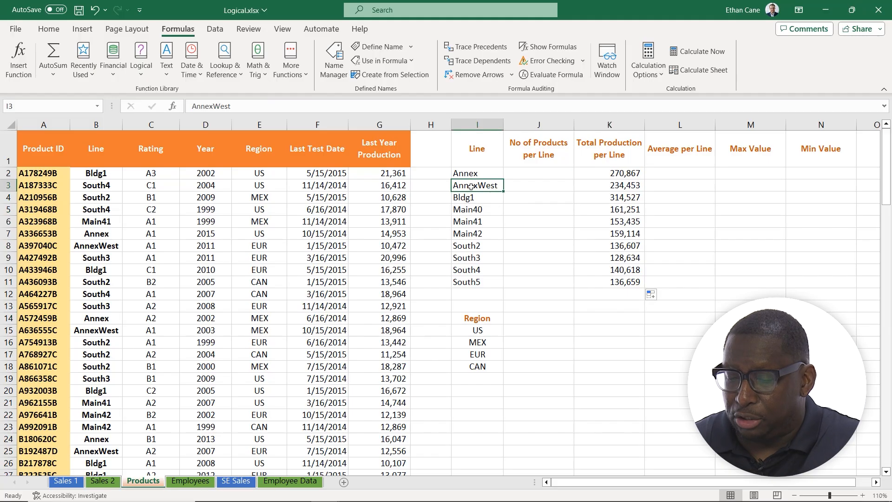
{"action": "type", "text": "Annex"}
{"action": "key", "text": "Return"}
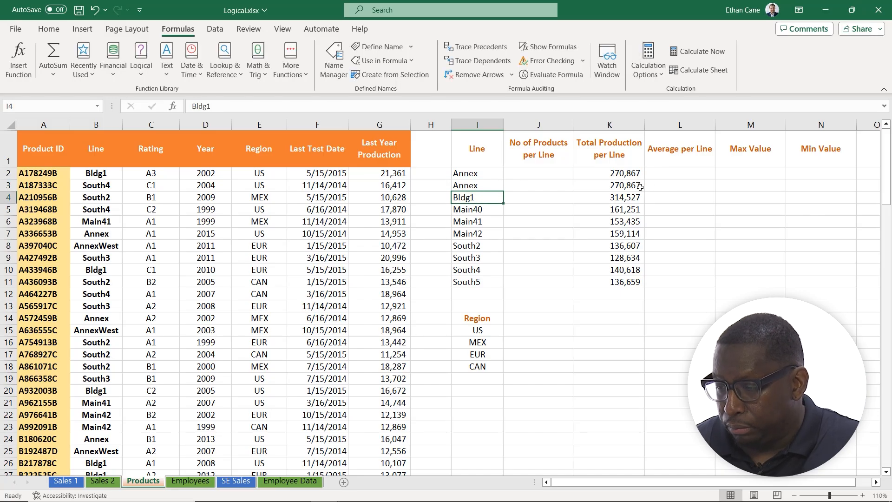
{"action": "left_click", "coordinate": [489, 185]}
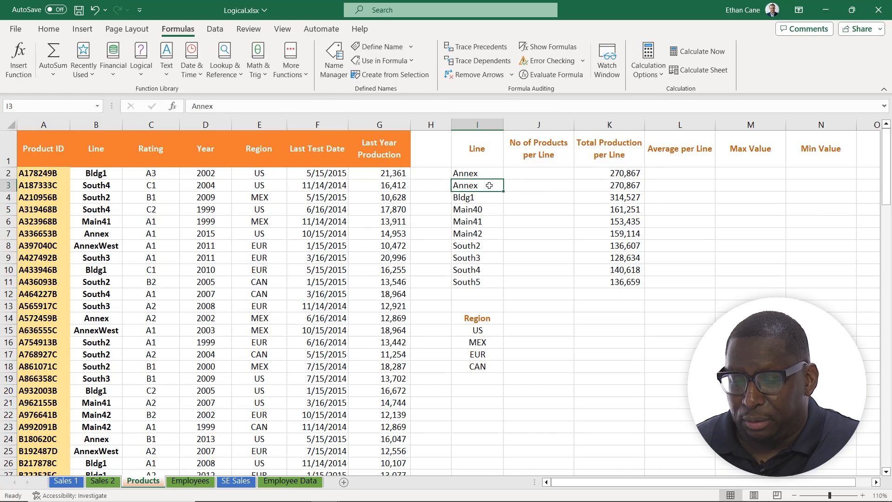
{"action": "type", "text": "Ed"}
{"action": "key", "text": "Return"}
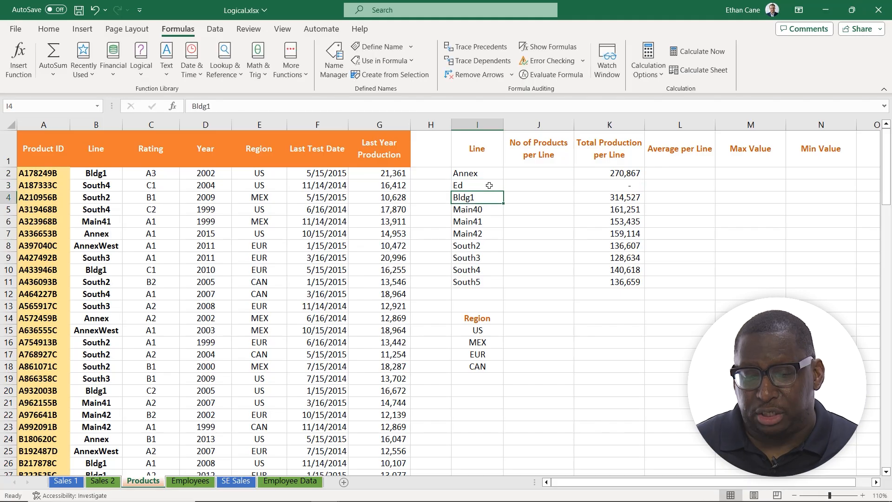
{"action": "key", "text": "ctrl+z"}
{"action": "key", "text": "ctrl+z"}
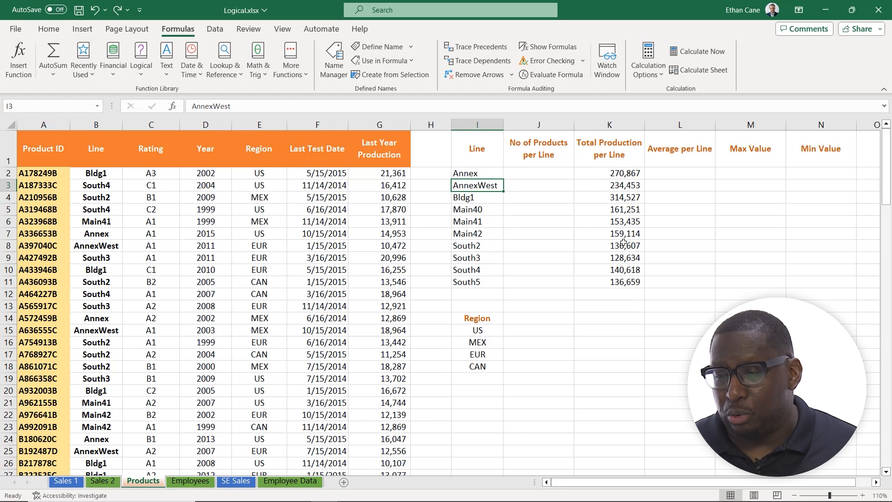